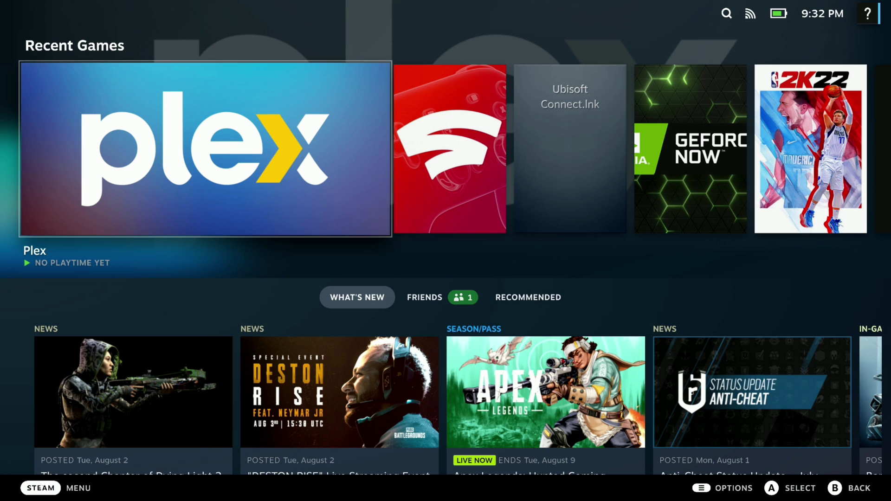
- Use the STEAM menu's Power options to switch the Steam Deck to Desktop Mode
left_click(36, 493)
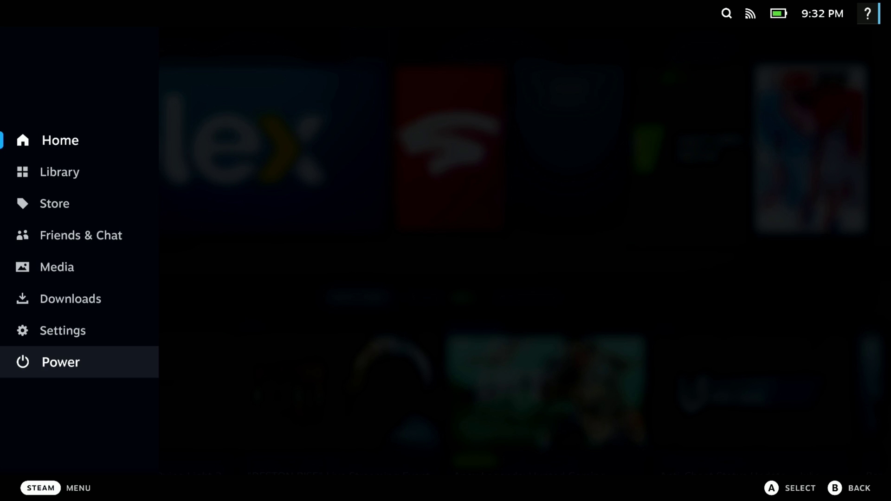
left_click(66, 366)
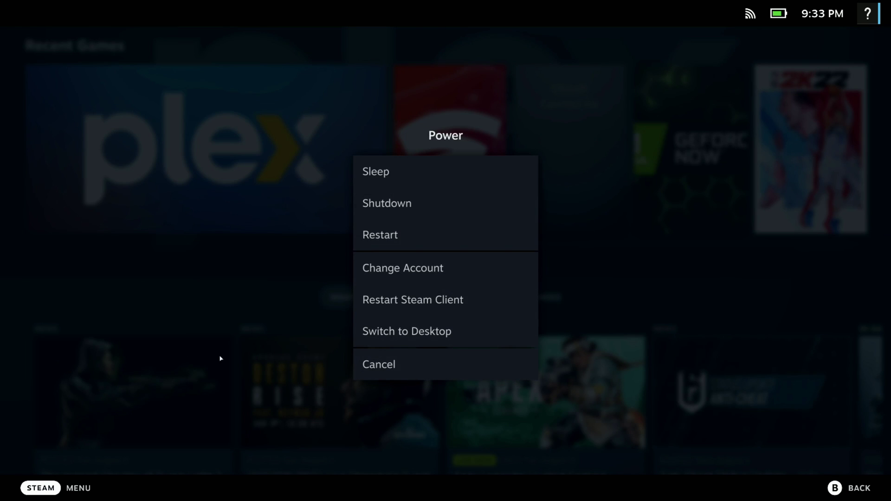
left_click(390, 331)
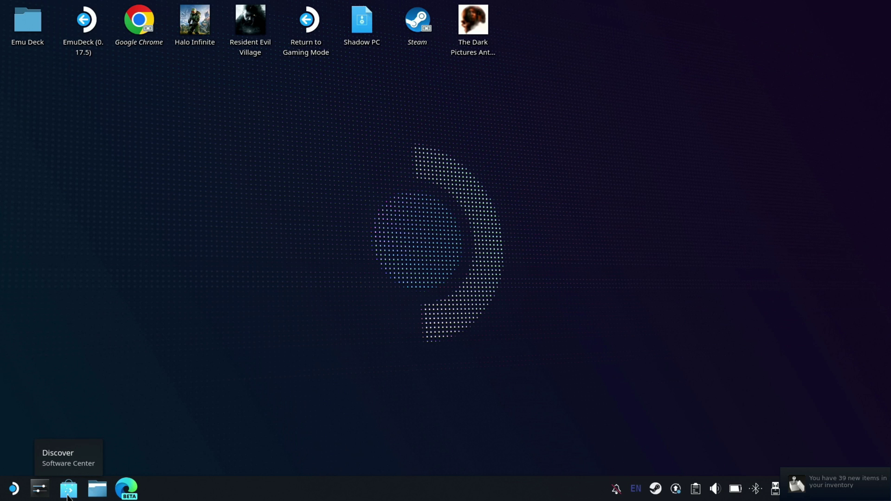
left_click(68, 496)
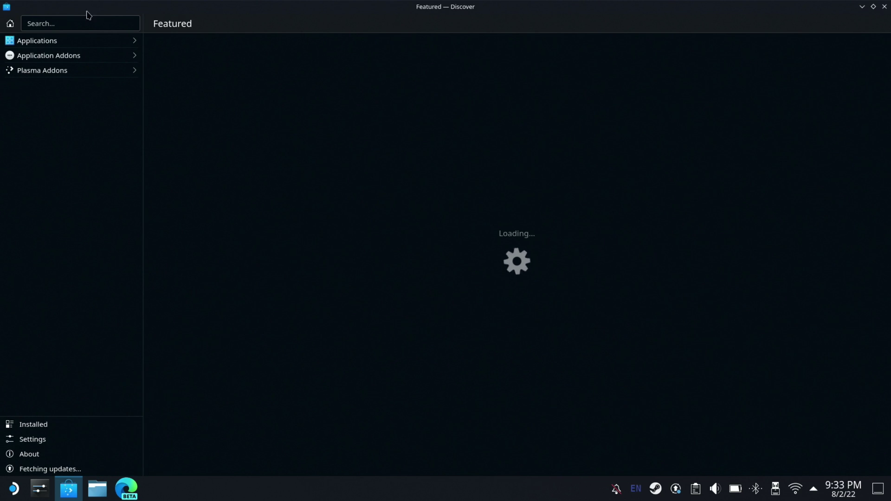
left_click(75, 25)
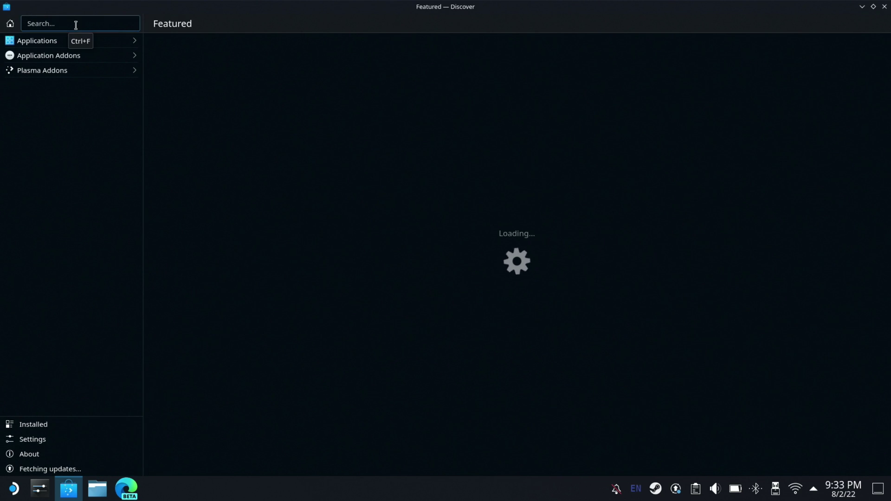
type("chrome")
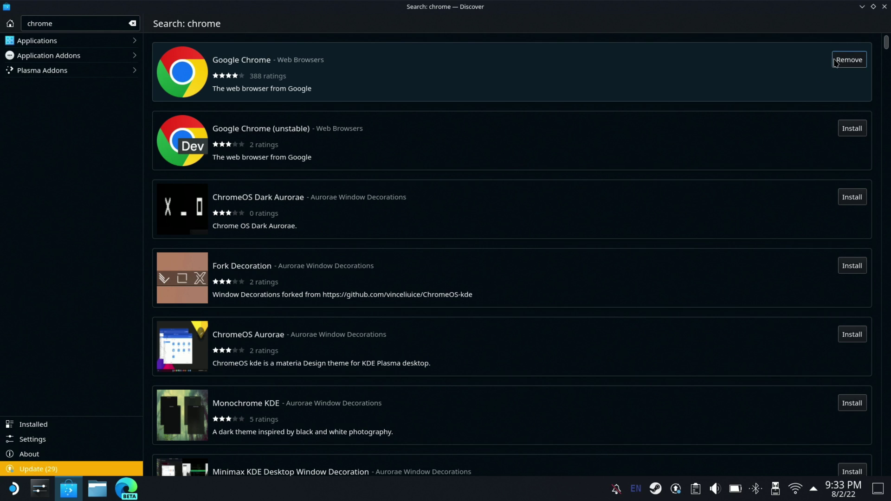
left_click(885, 7)
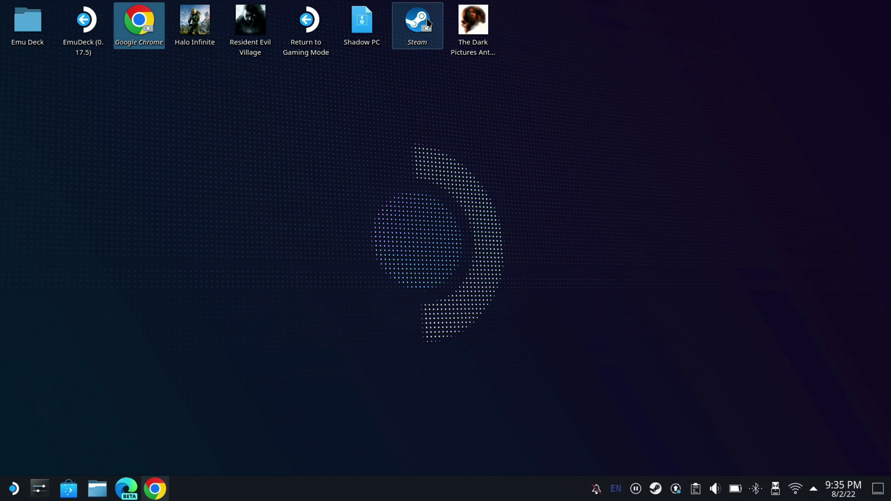
- Launch Steam and add Google Chrome to the library through Add a Non-Steam Game
left_click(428, 23)
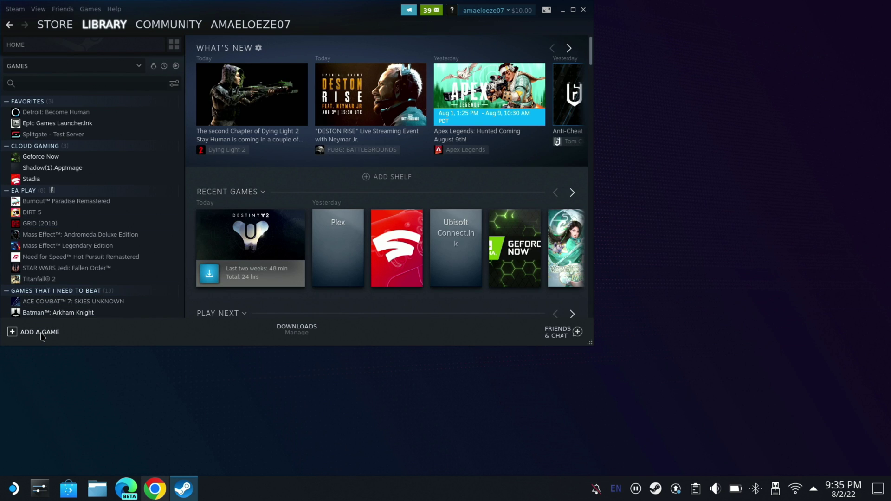
left_click(41, 333)
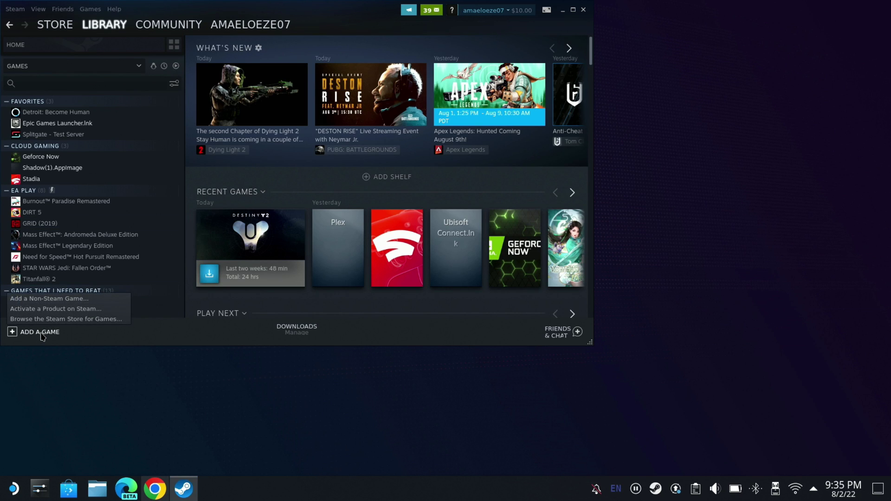
left_click(52, 299)
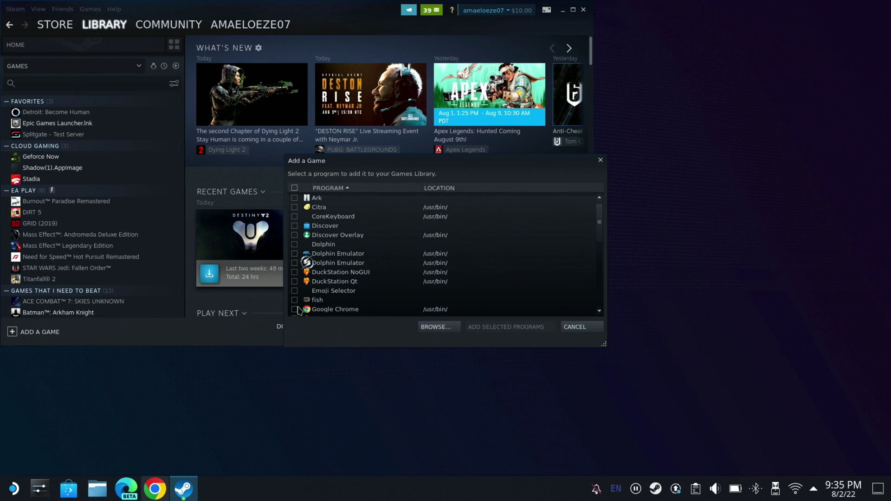
left_click(294, 309)
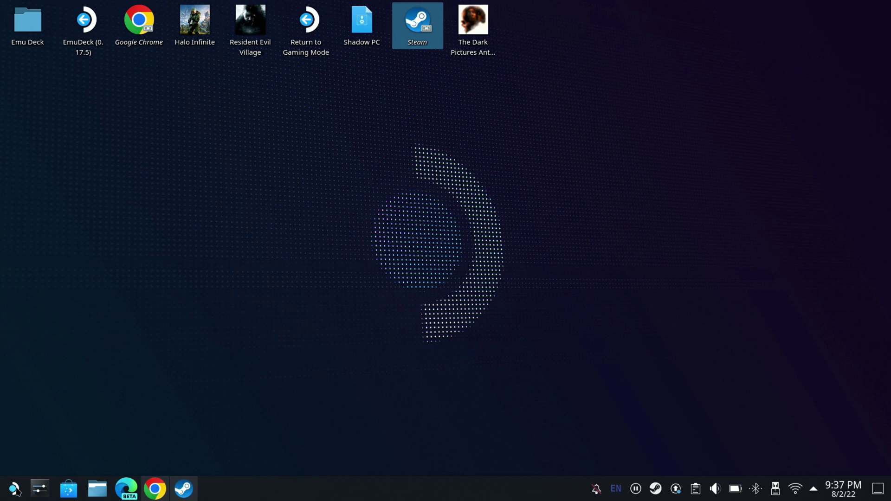
- In Konsole, run flatpak --user override --filesystem=/run/udev:ro com.google.Chrome
left_click(14, 489)
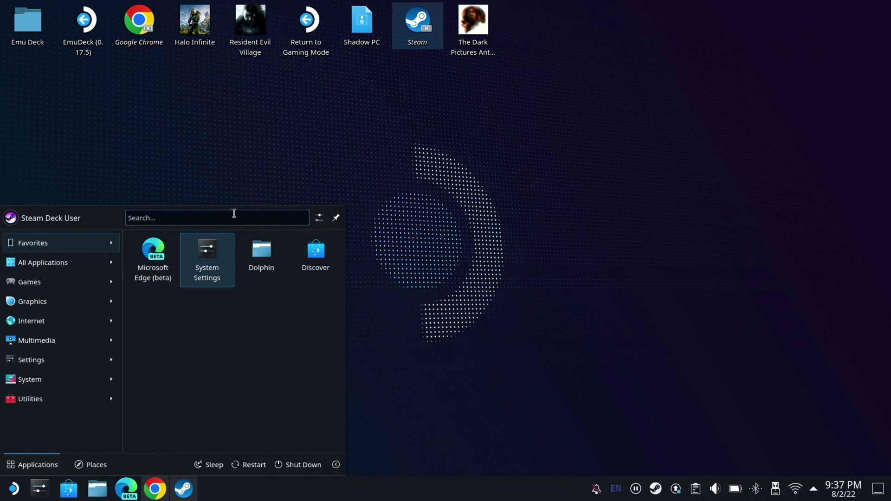
type("k")
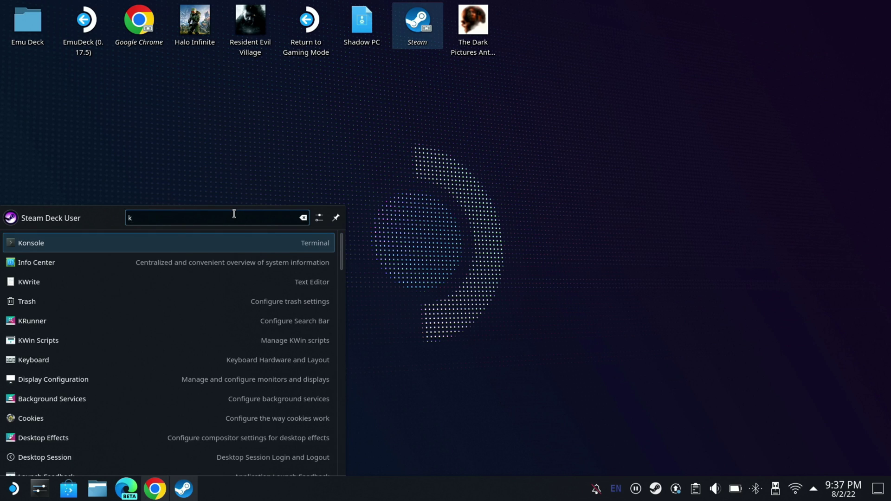
left_click(233, 242)
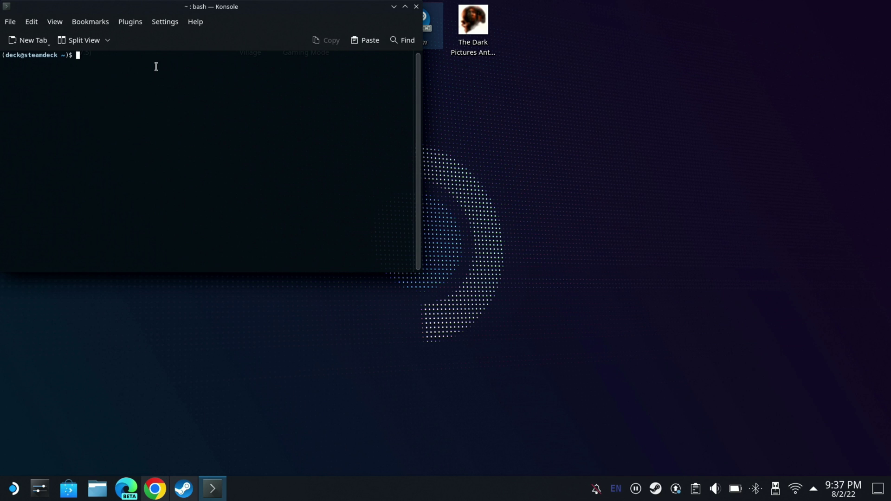
right_click(156, 67)
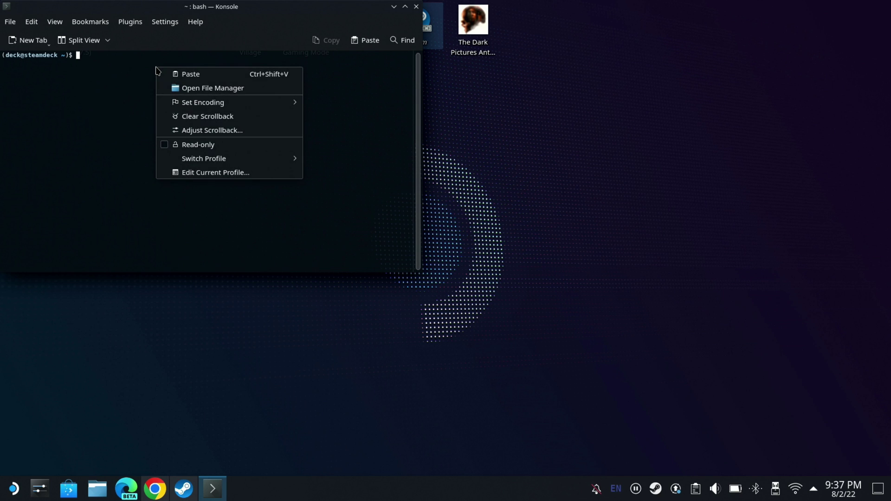
left_click(182, 75)
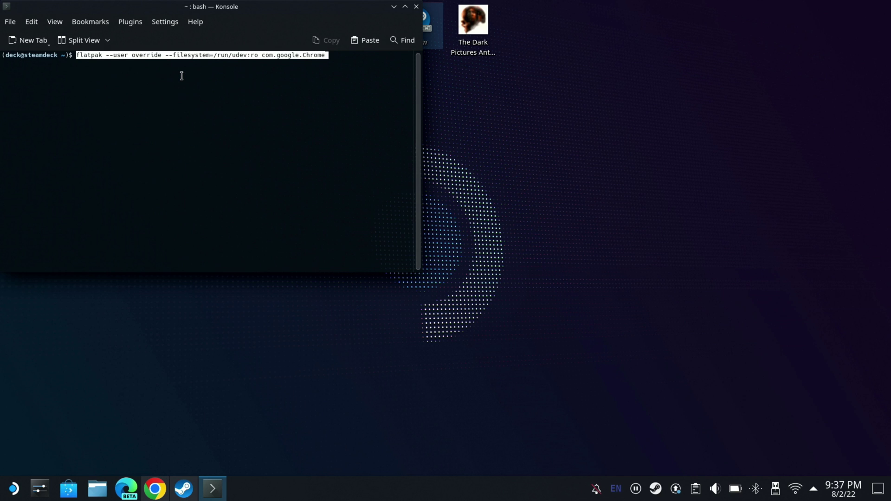
key("Return")
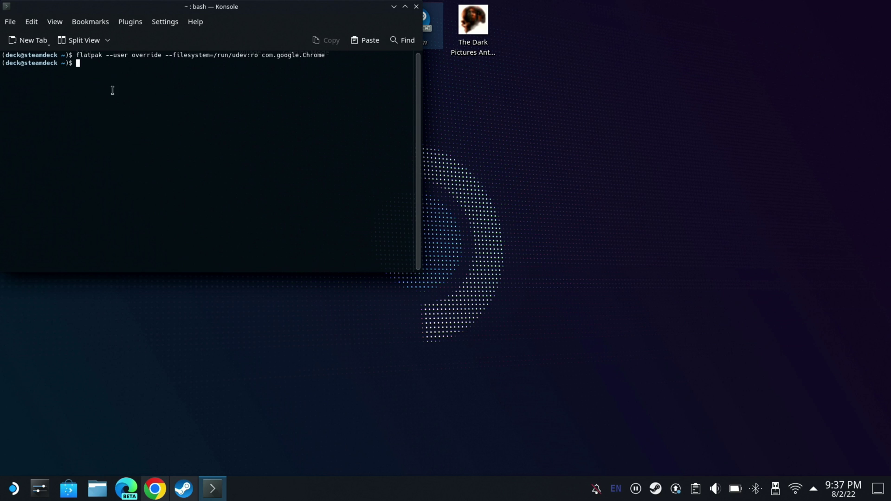
left_click(393, 7)
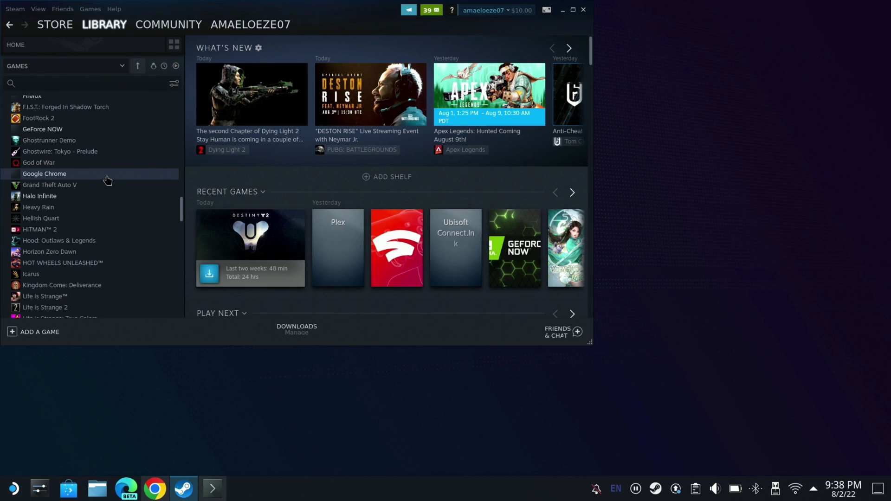
double_click(107, 180)
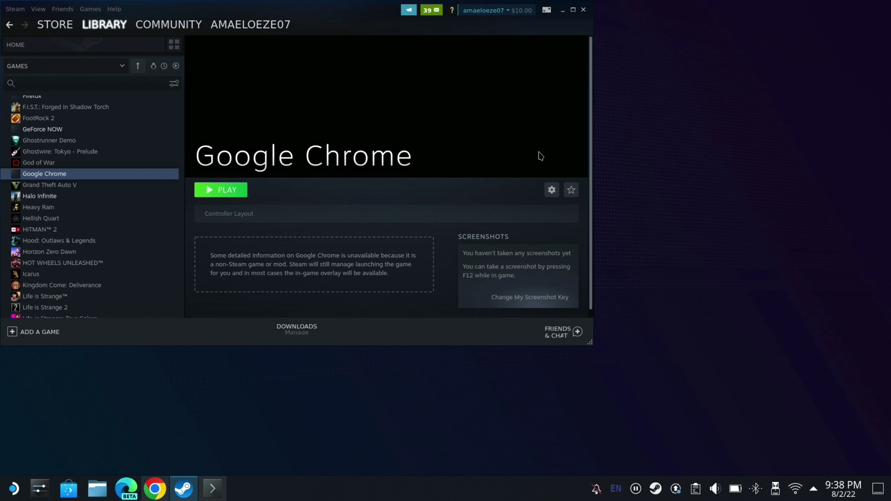
left_click(552, 190)
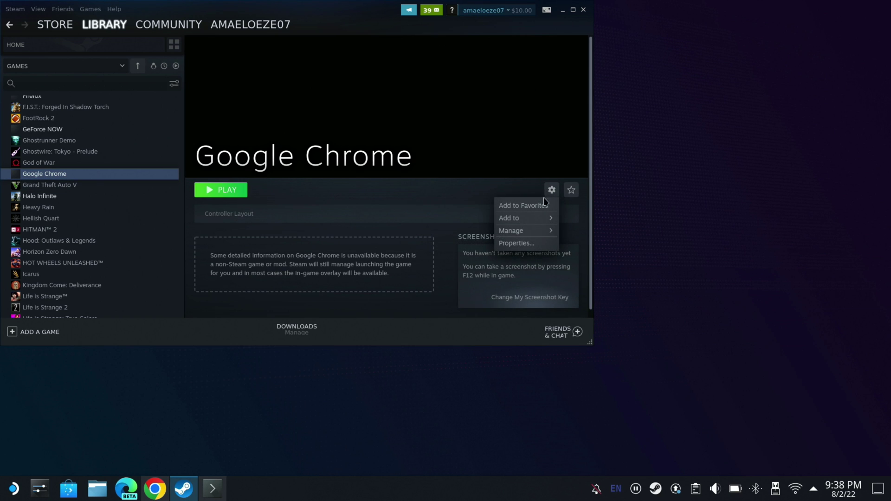
left_click(522, 243)
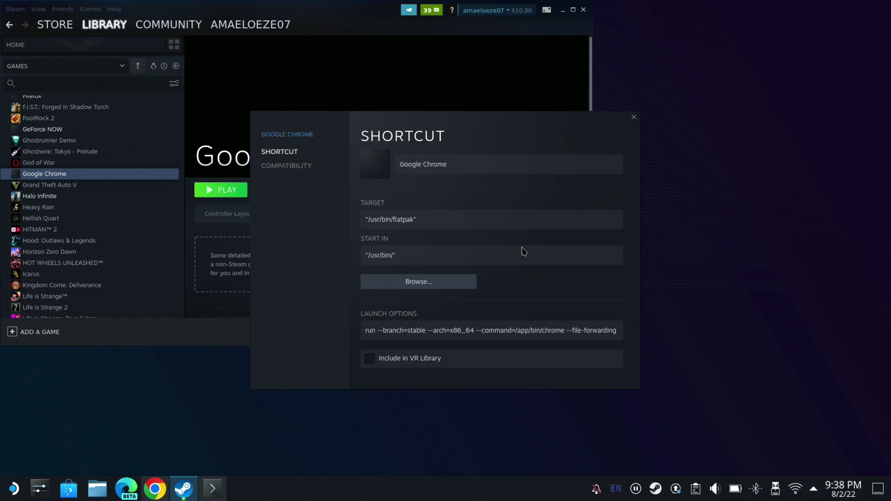
left_click(366, 327)
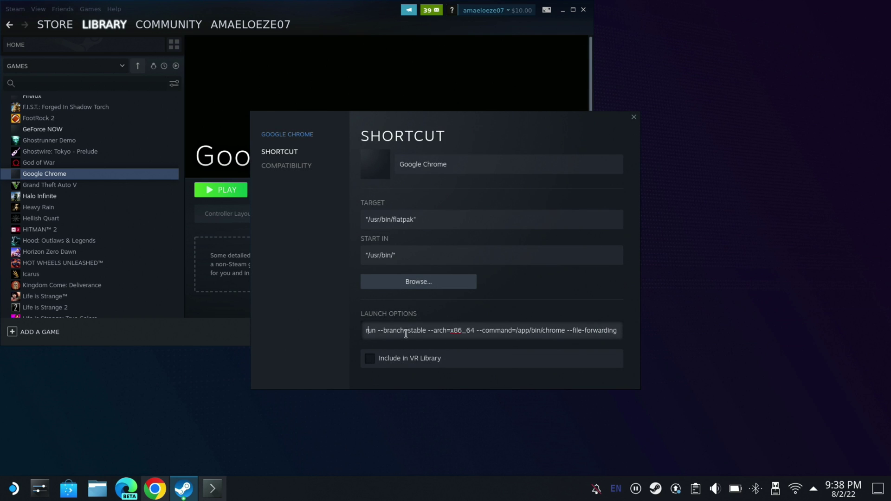
key("ctrl+a")
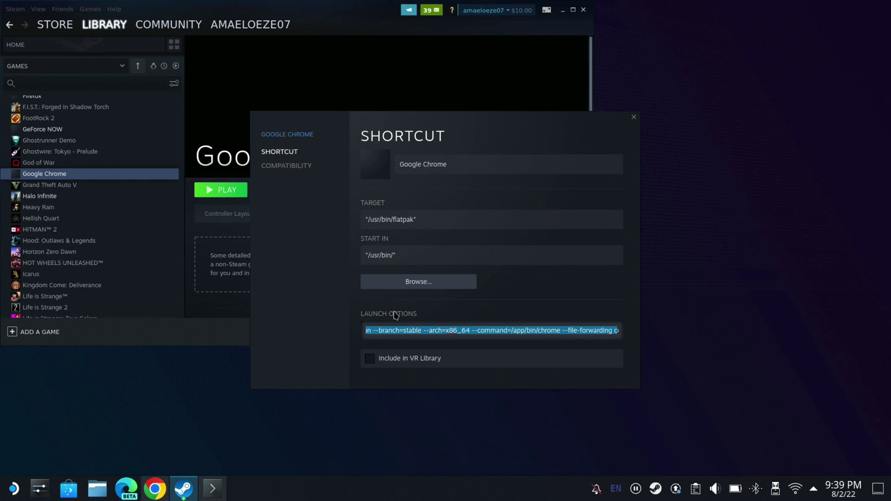
key("End")
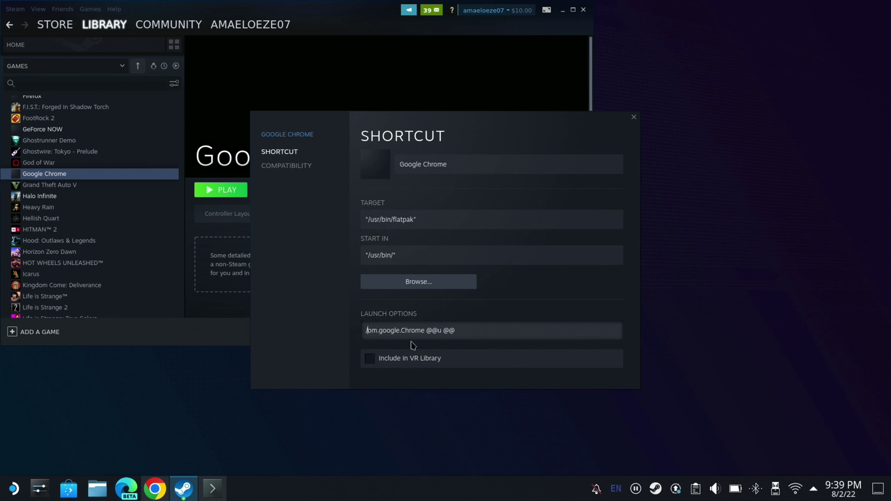
key("ctrl+a")
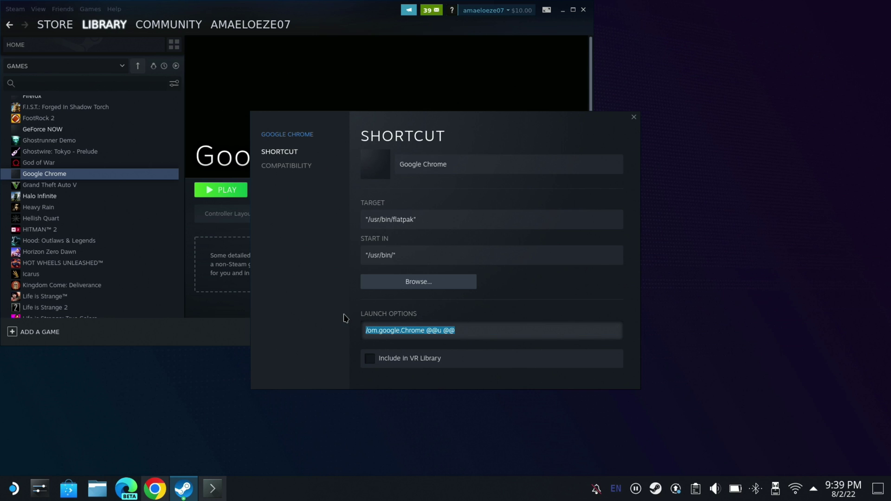
key("BackSpace")
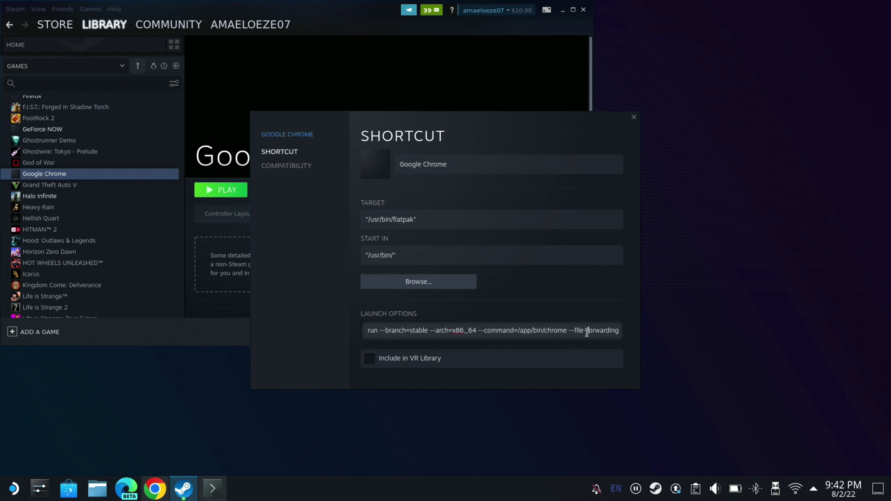
type("com.google.Chrome @@u @@ --")
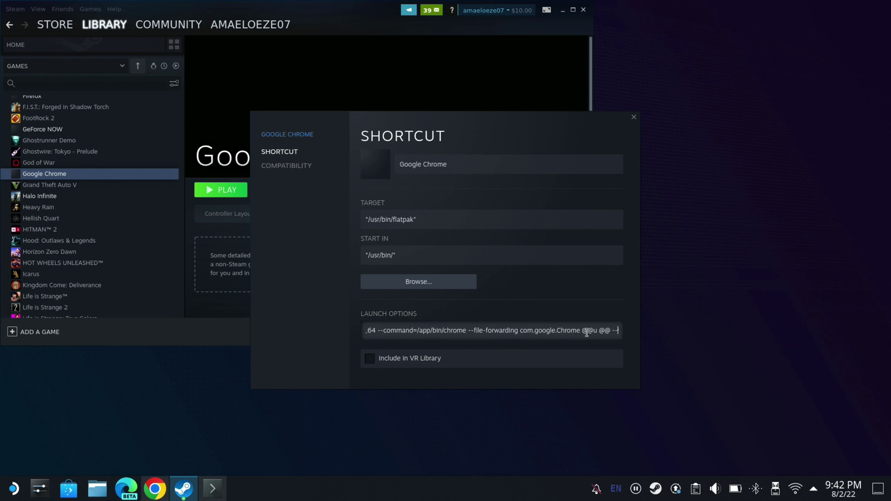
type("window-size=1024,640 --force-device-scale-factor=1")
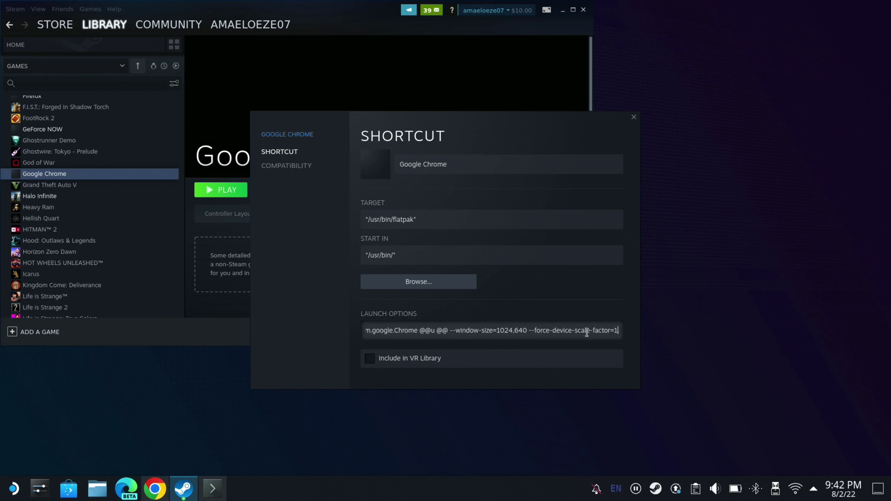
type(".25 --device-scale-factor=1.25 --kiosk")
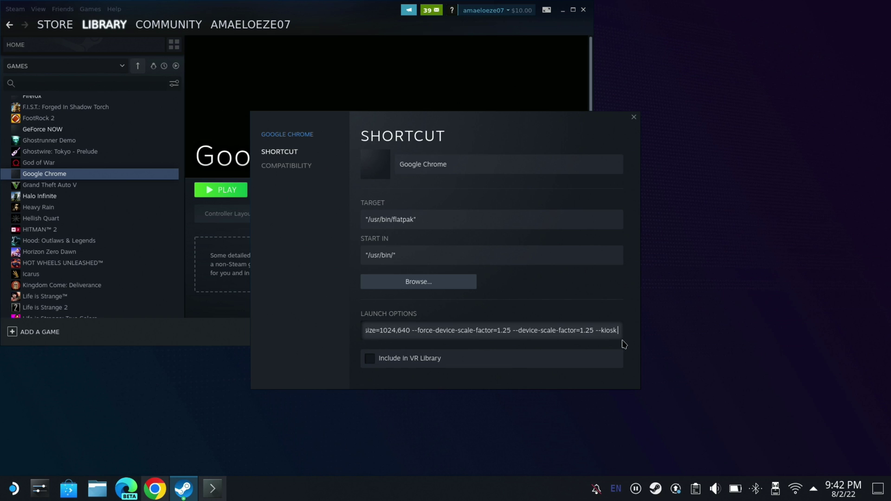
type(" https://www.amazon.com/luna")
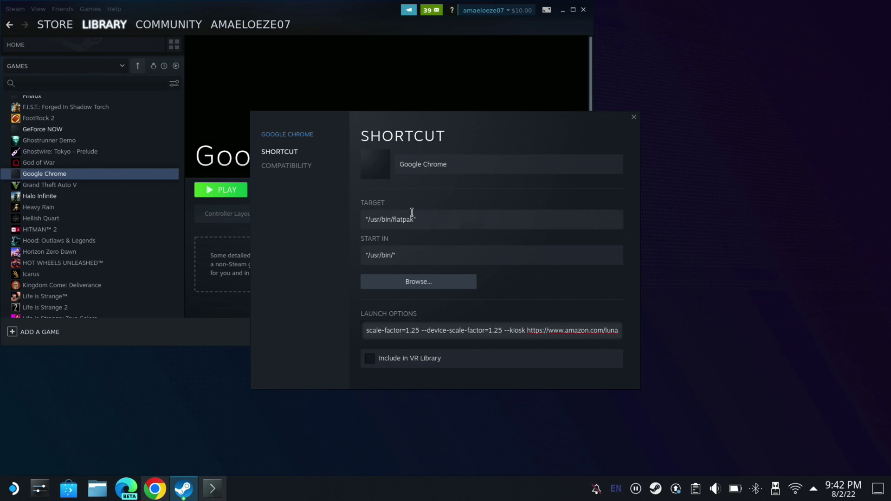
- Rename the shortcut from Google Chrome to 'Amazon Luna'
left_click(486, 169)
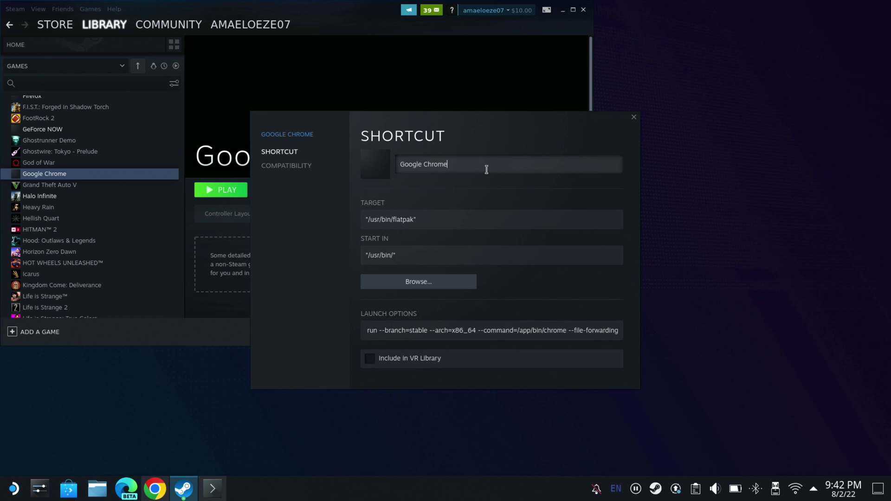
key("BackSpace")
key("BackSpace")
key("BackSpace")
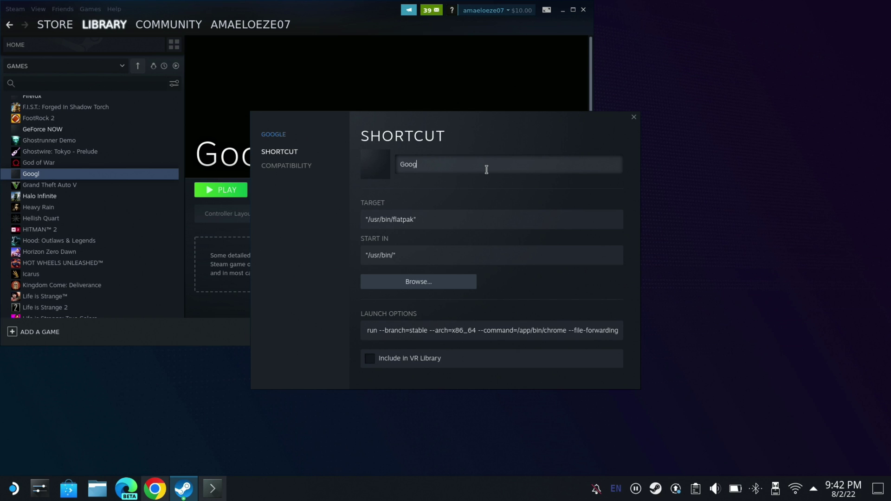
key("BackSpace")
key("BackSpace")
key("BackSpace")
type("A")
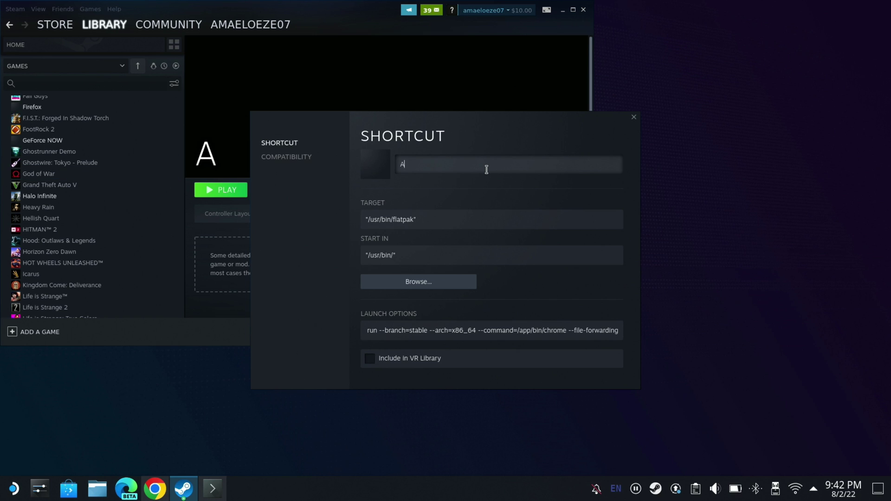
type("mazon")
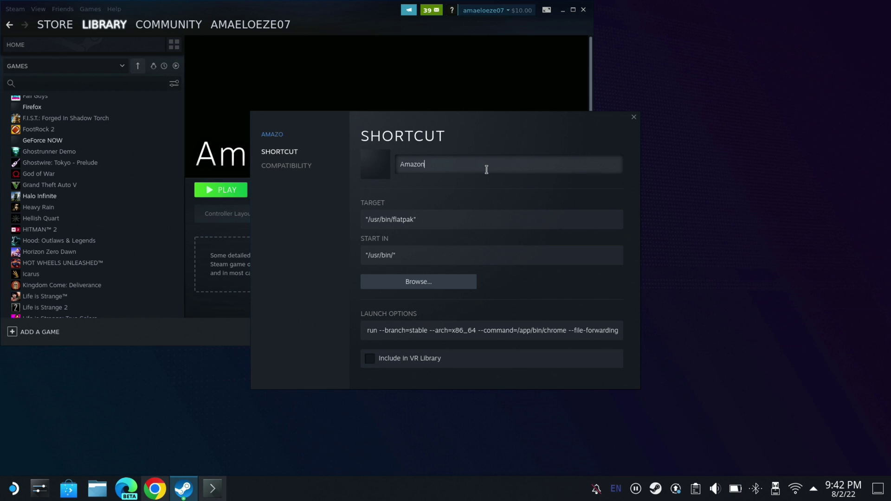
type(" Luna")
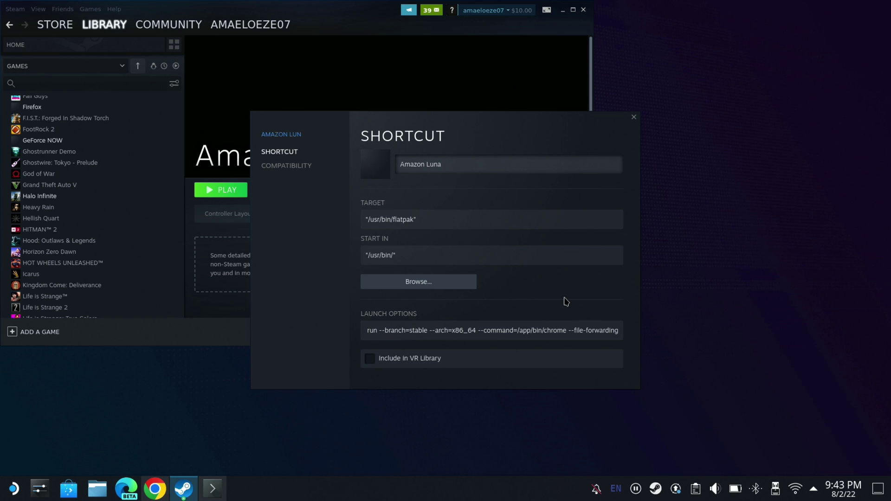
- Close Properties, launch Amazon Luna to check the Luna page opens, then close Chrome and Steam
left_click(634, 118)
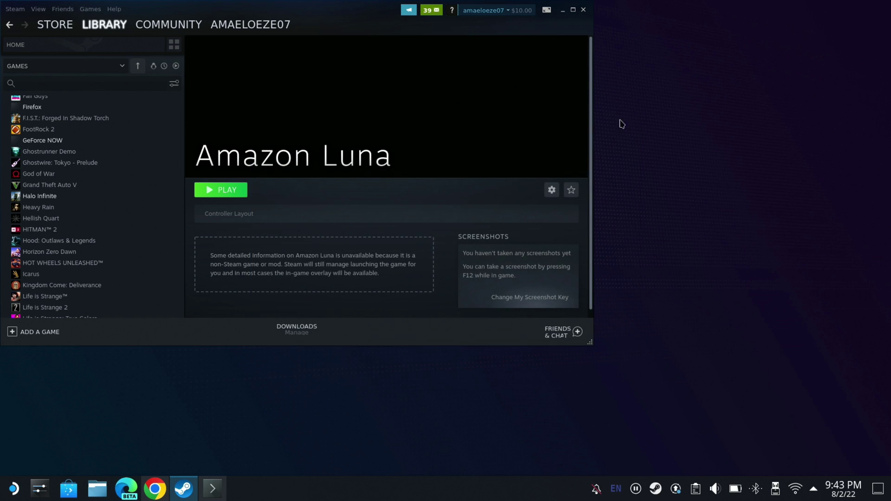
left_click(240, 191)
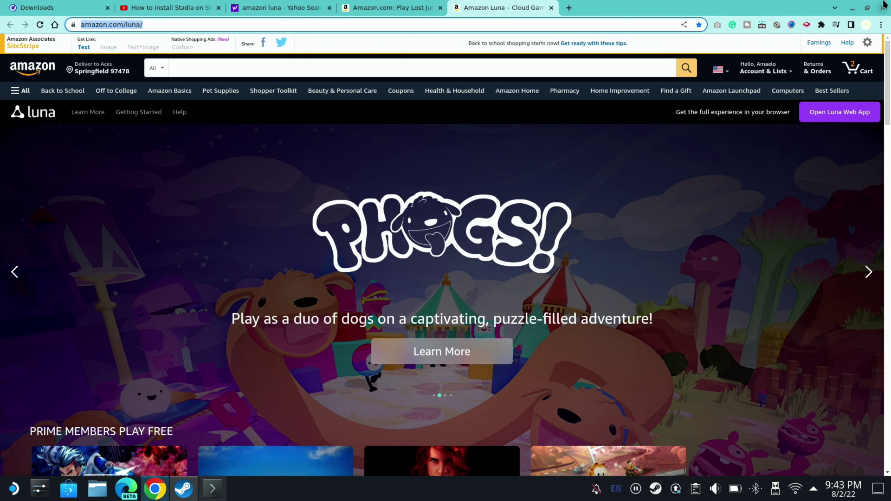
left_click(881, 8)
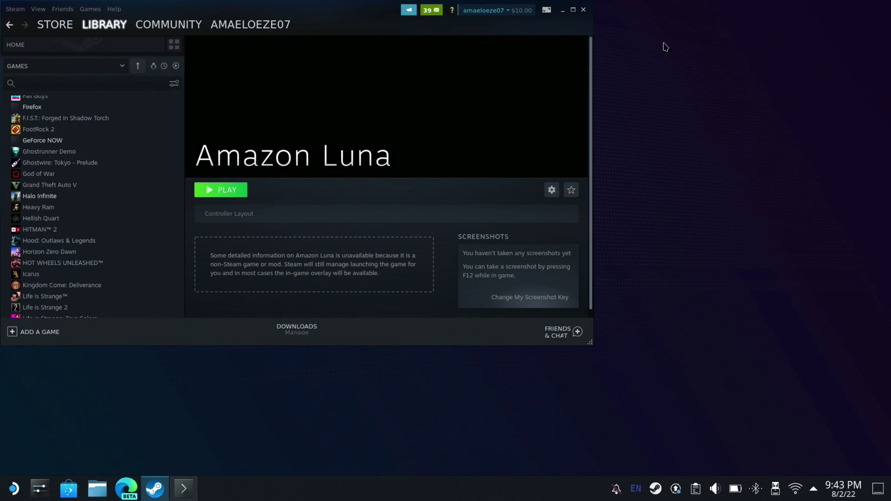
left_click(587, 11)
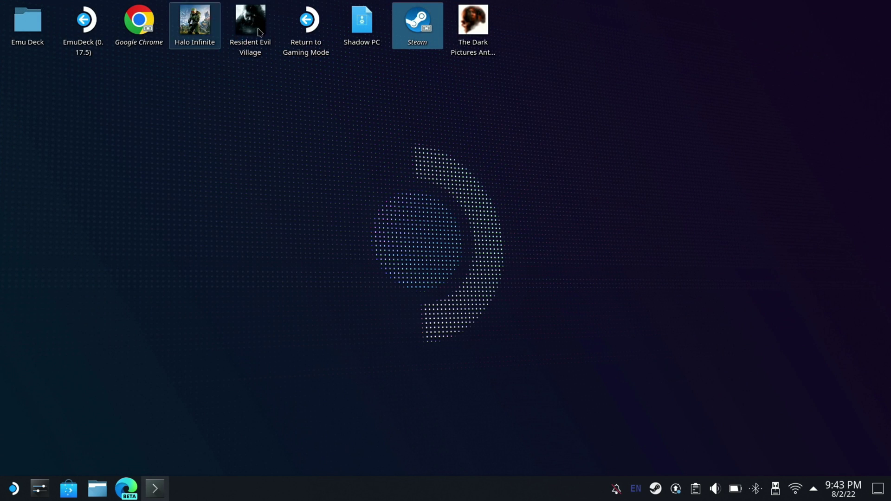
- Return to Gaming Mode and play the Amazon Luna shortcut from its game page
double_click(323, 31)
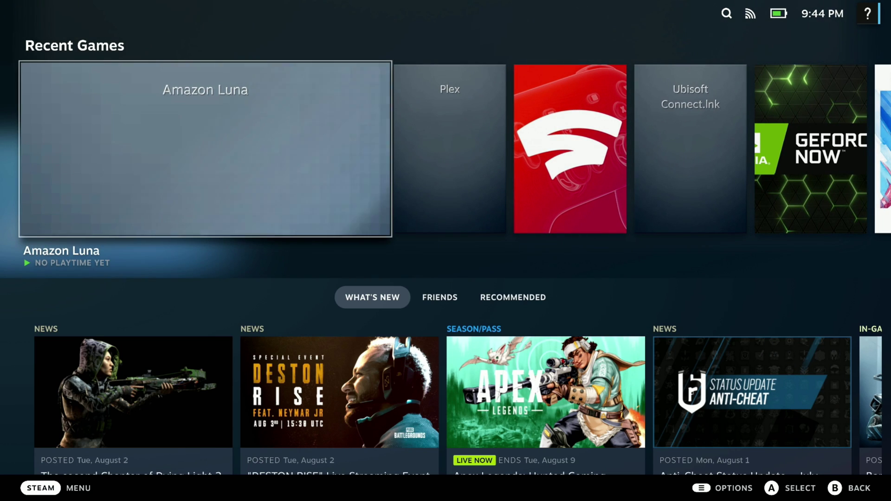
key("Return")
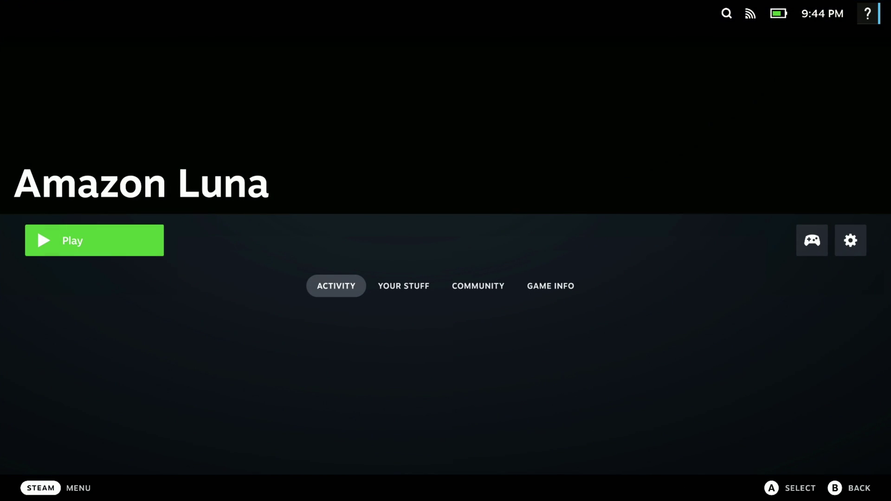
key("Return")
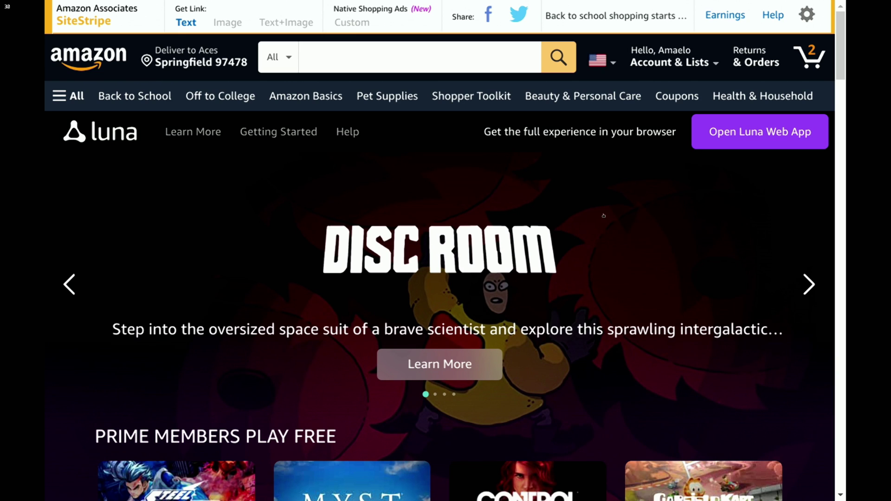
- Scroll the Luna page to Lost Judgment and continue past the unsupported-device warning
left_click_drag(840, 62, 844, 152)
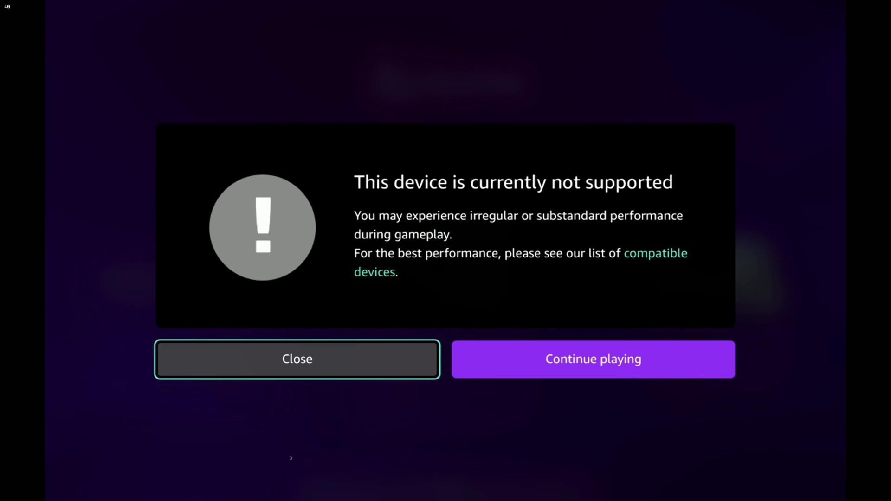
left_click(556, 362)
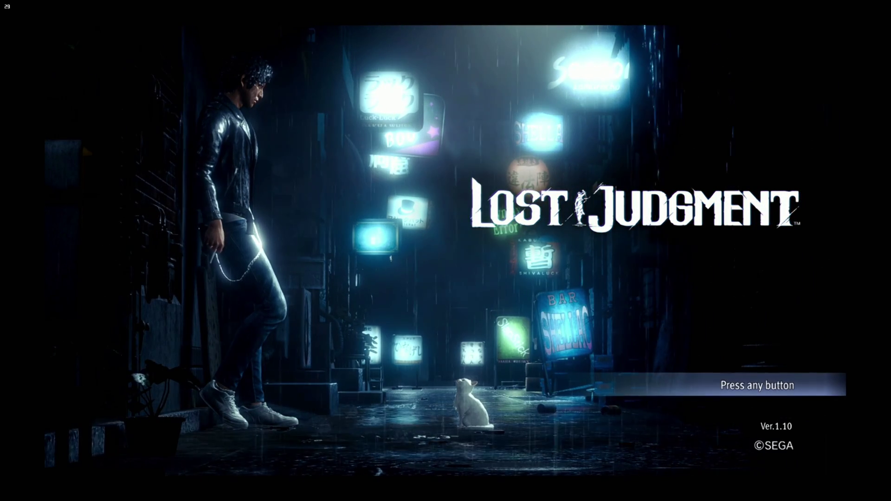
- Choose Continue on Lost Judgment's title menu and load the Autosave file
key("Return")
key("Down")
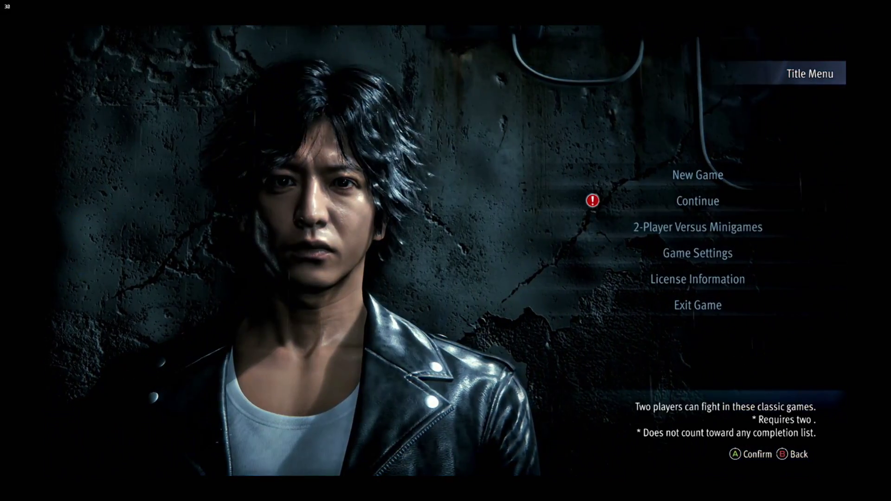
key("Up")
key("Down")
key("Up")
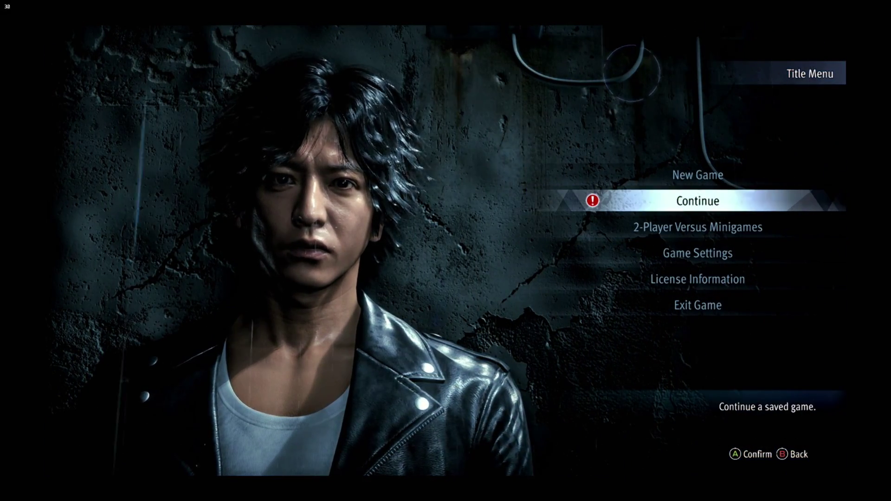
key("Return")
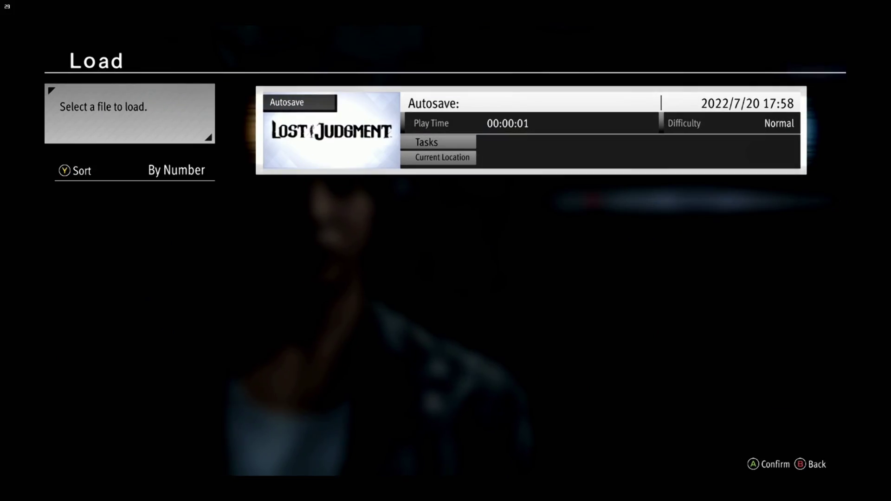
key("Return")
key("Up")
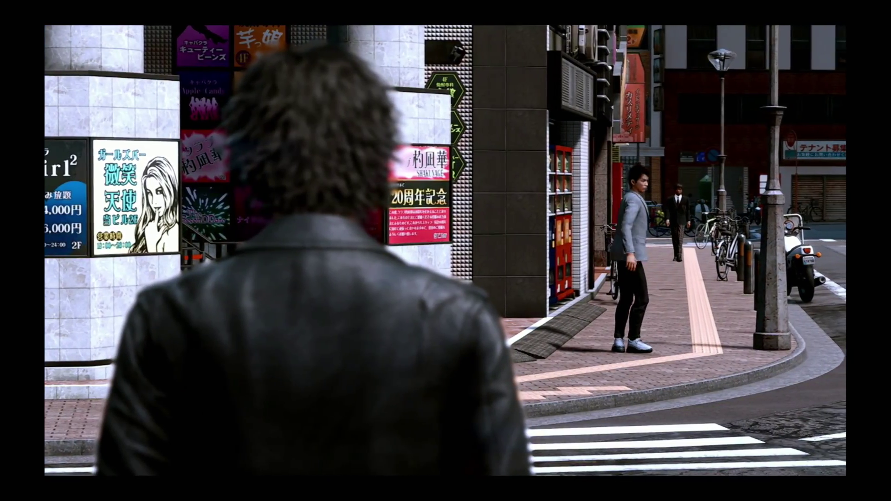
- Skip the Lost Judgment cutscene and dismiss the Acting Casual tip
key("Escape")
key("Return")
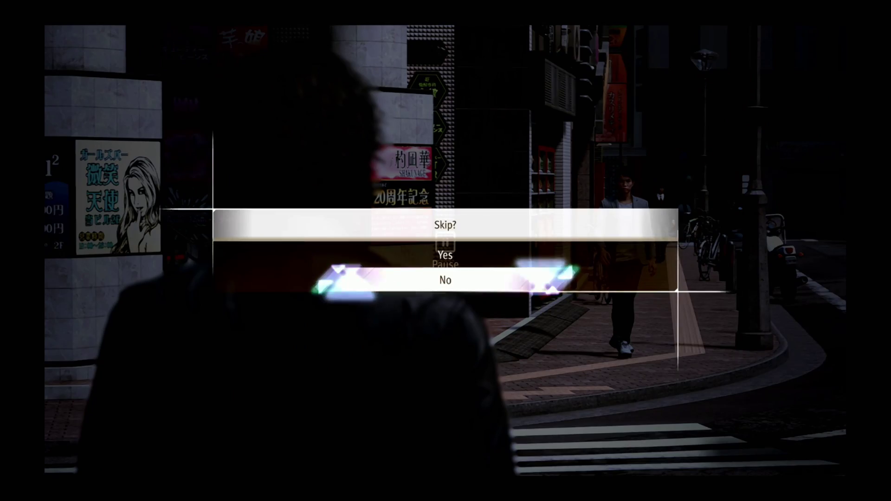
key("Return")
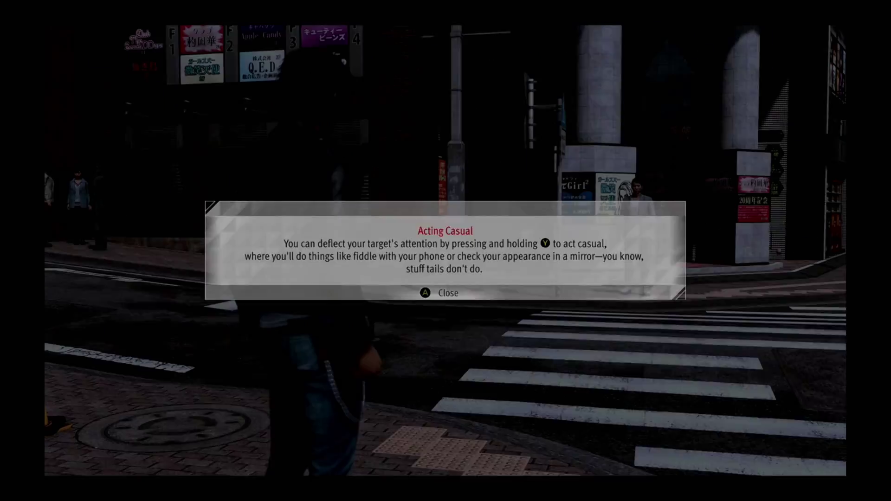
key("Return")
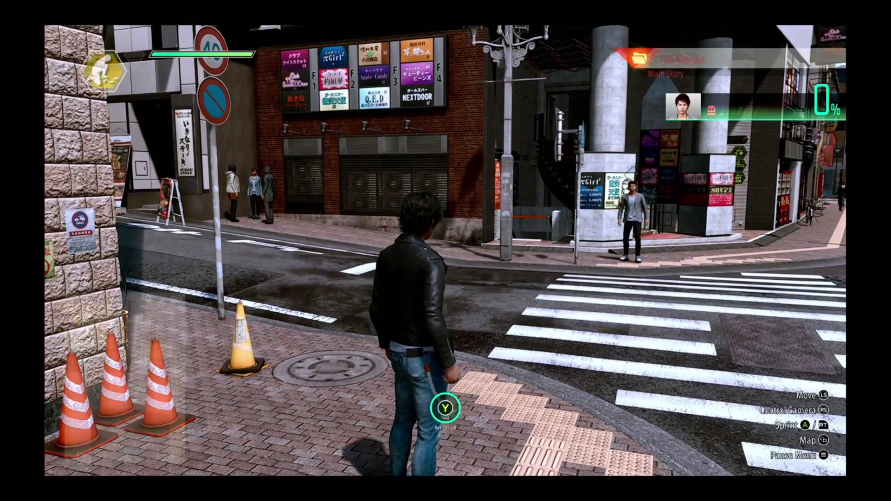
- Act casual, then walk across the crosswalk and down the side street after Kosuke
key("w")
key("e")
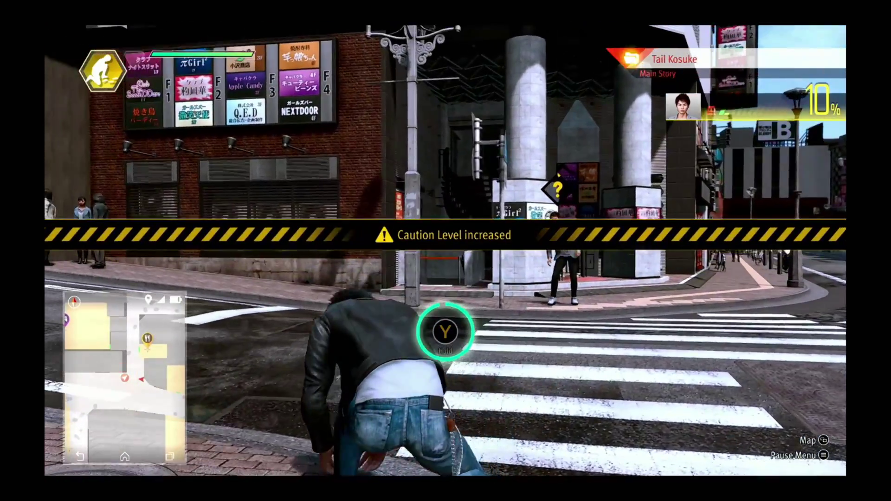
key("w")
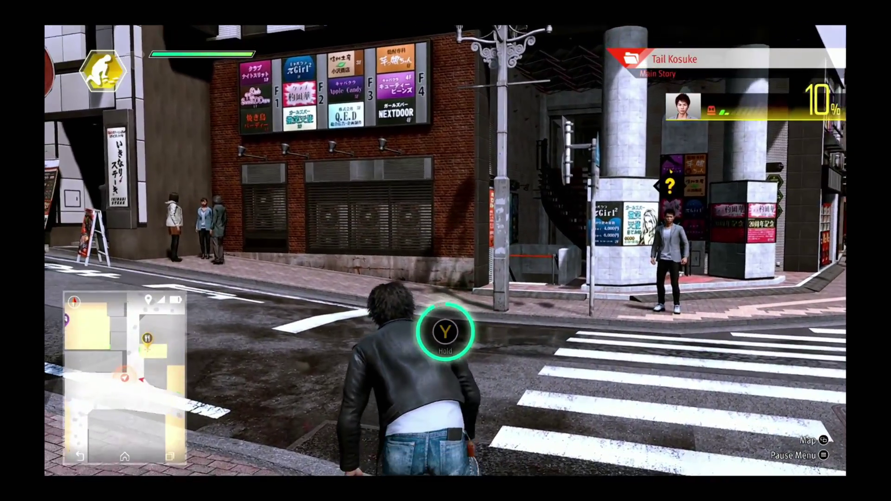
key("a")
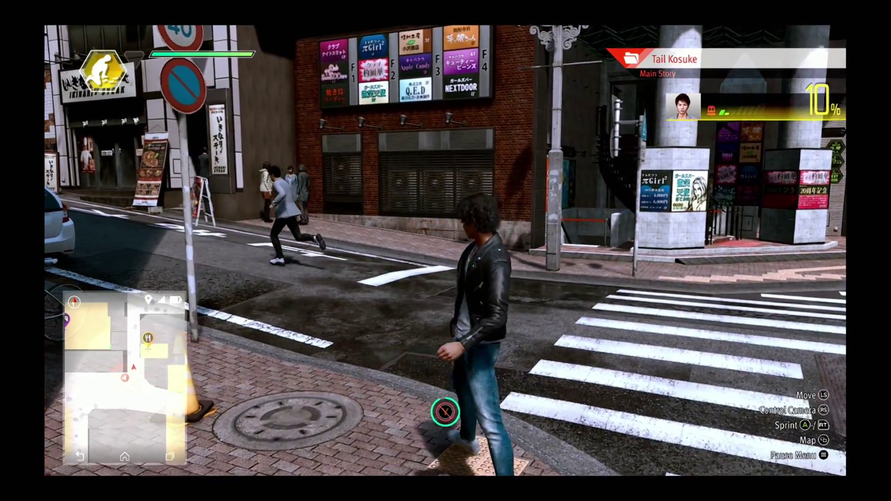
key("w")
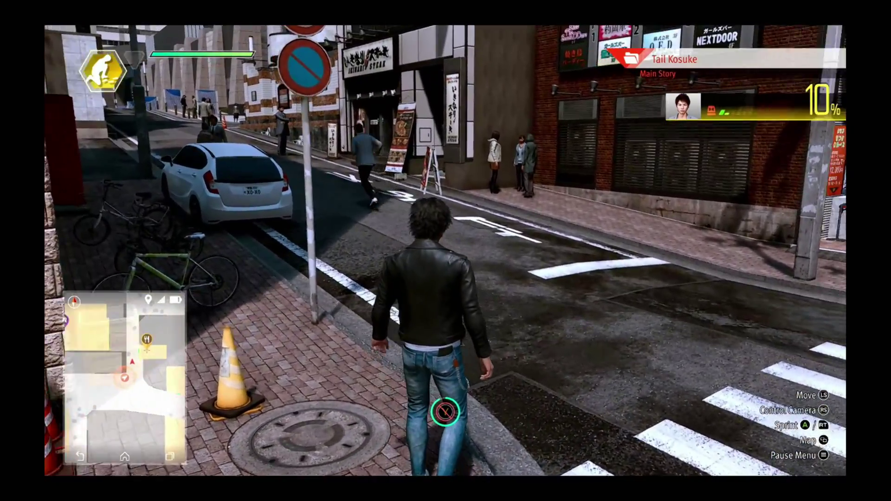
key("w")
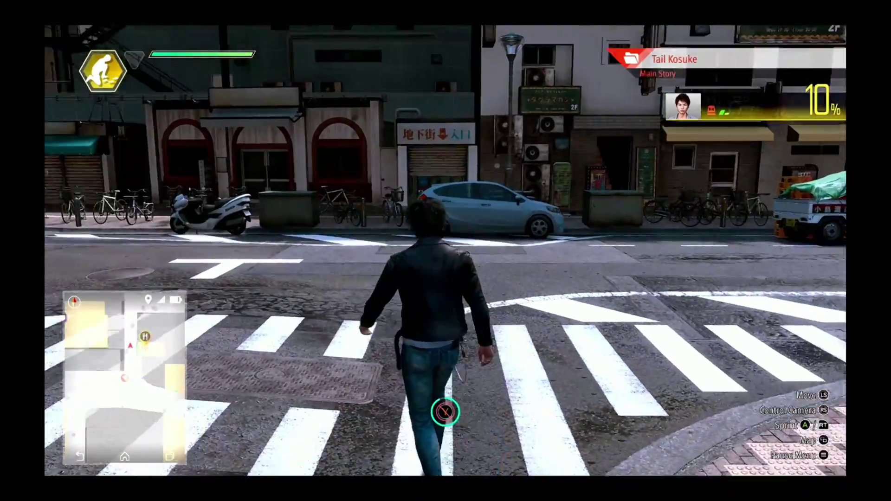
key("a")
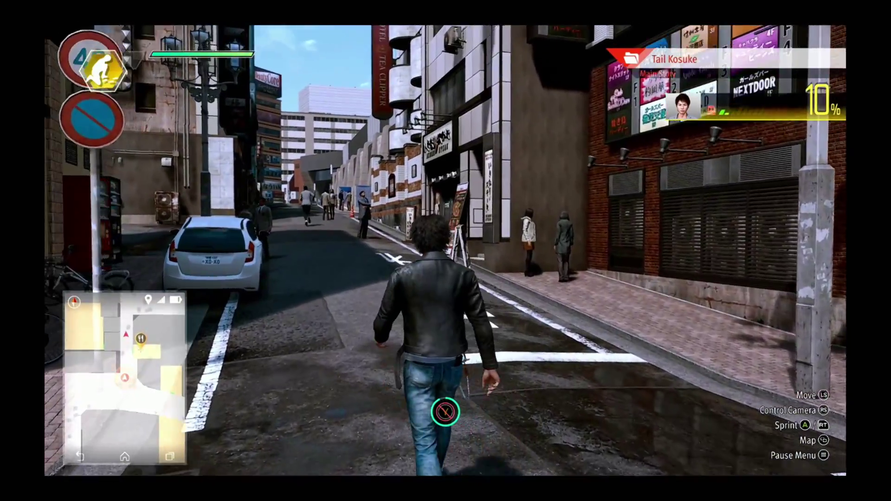
key("w")
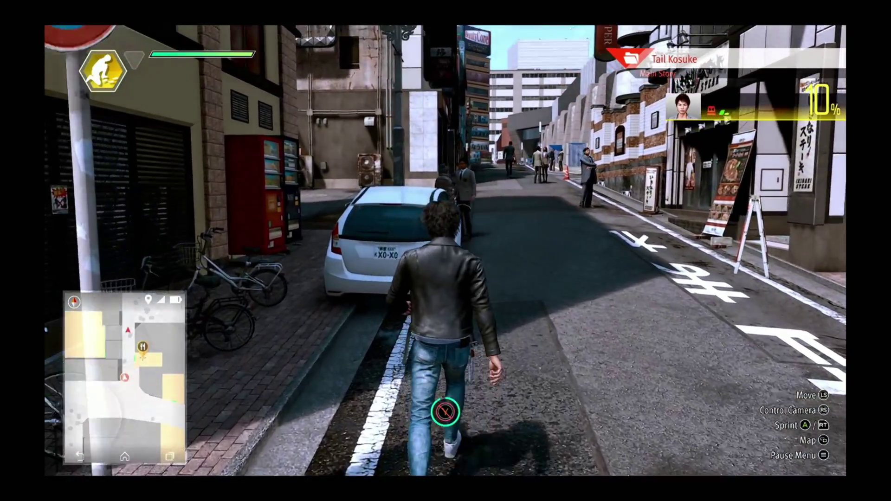
key("w")
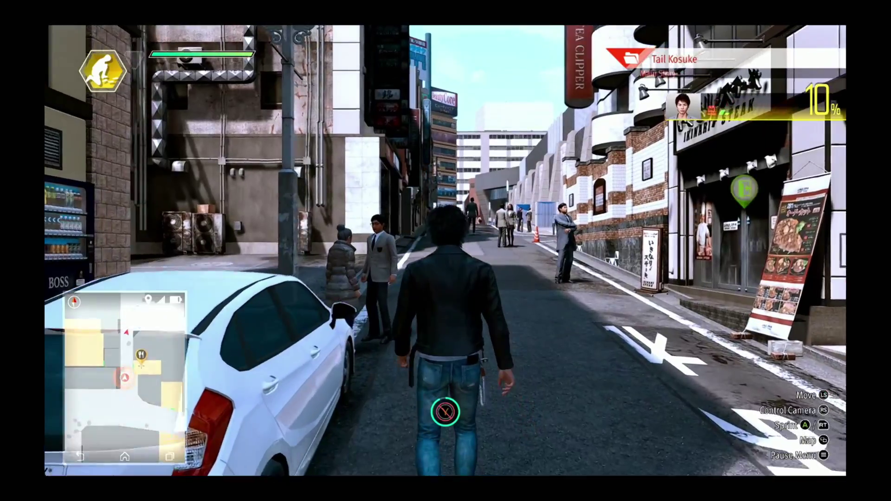
key("w")
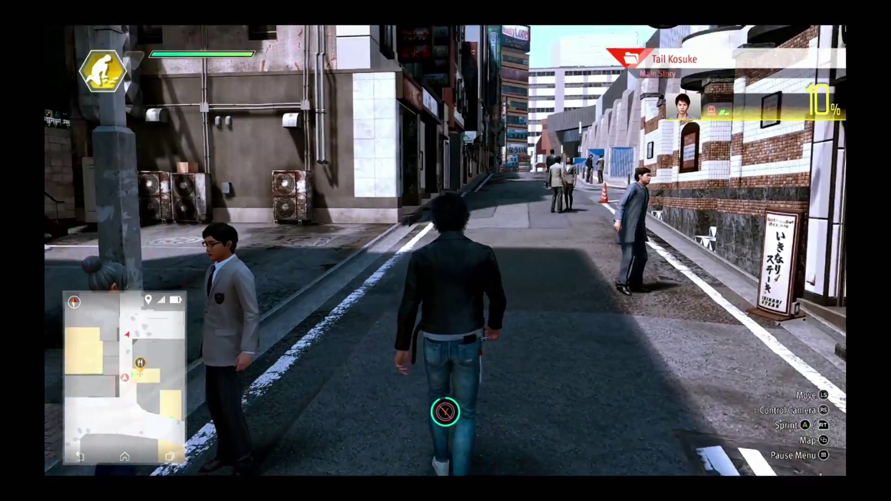